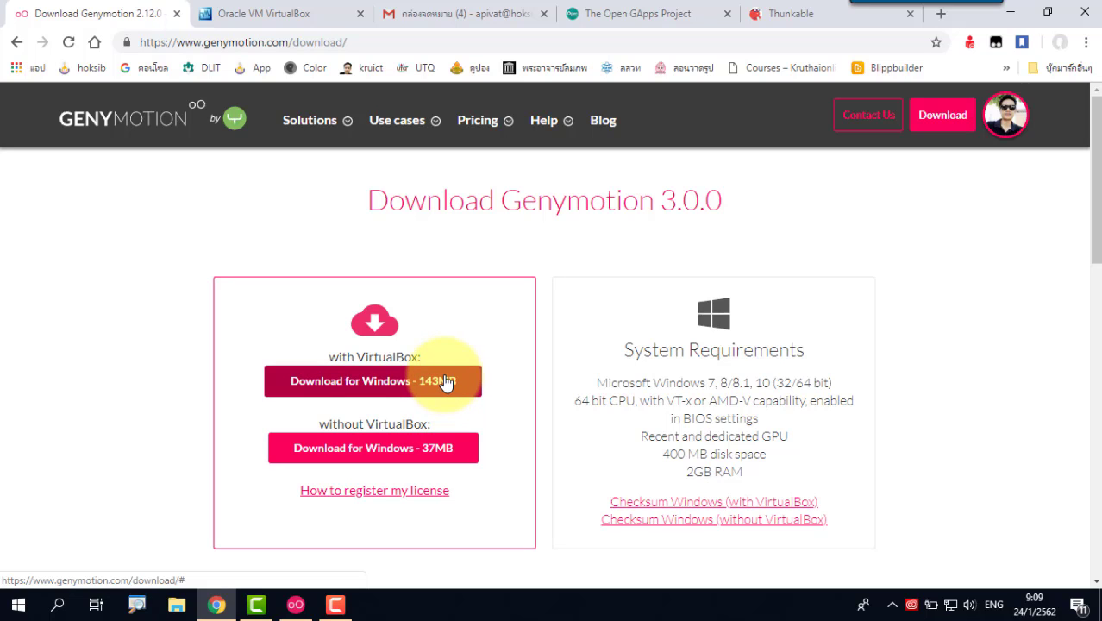
# - Check the VirtualBox website's download offer and return to the Genymotion download page
pyautogui.click(248, 15)
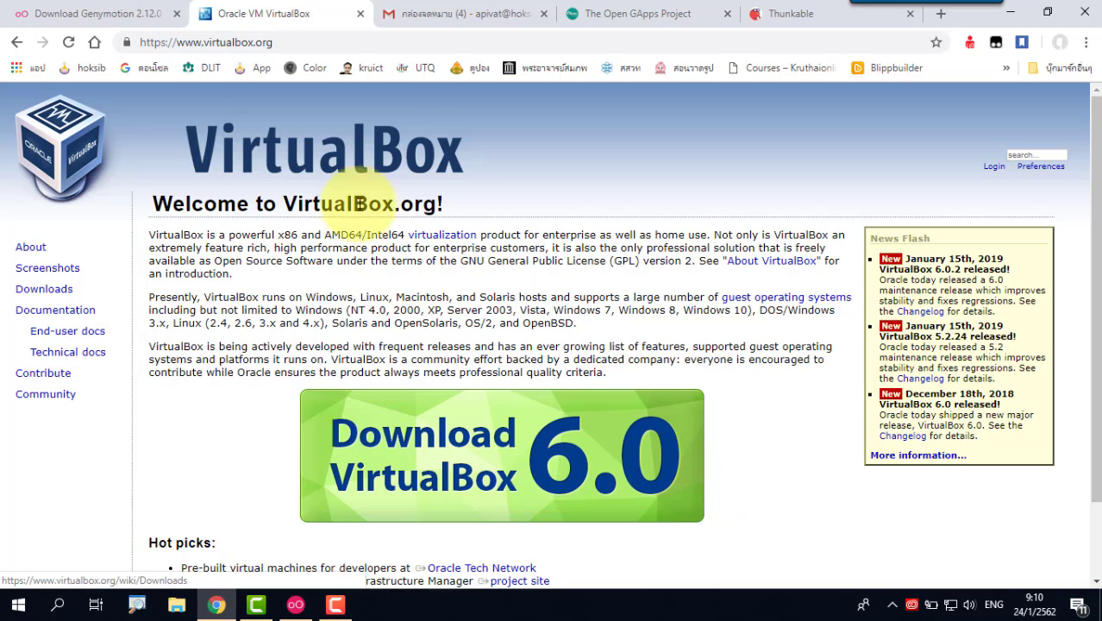
pyautogui.click(125, 17)
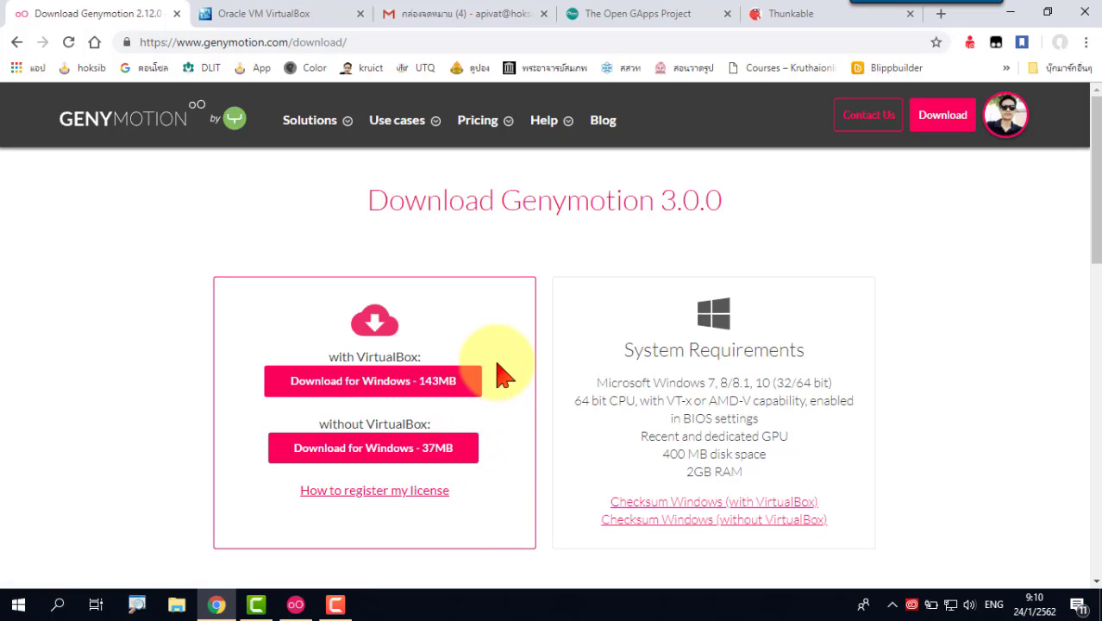
# - Switch to Genymotion and sign in with the account username and password
pyautogui.click(1009, 12)
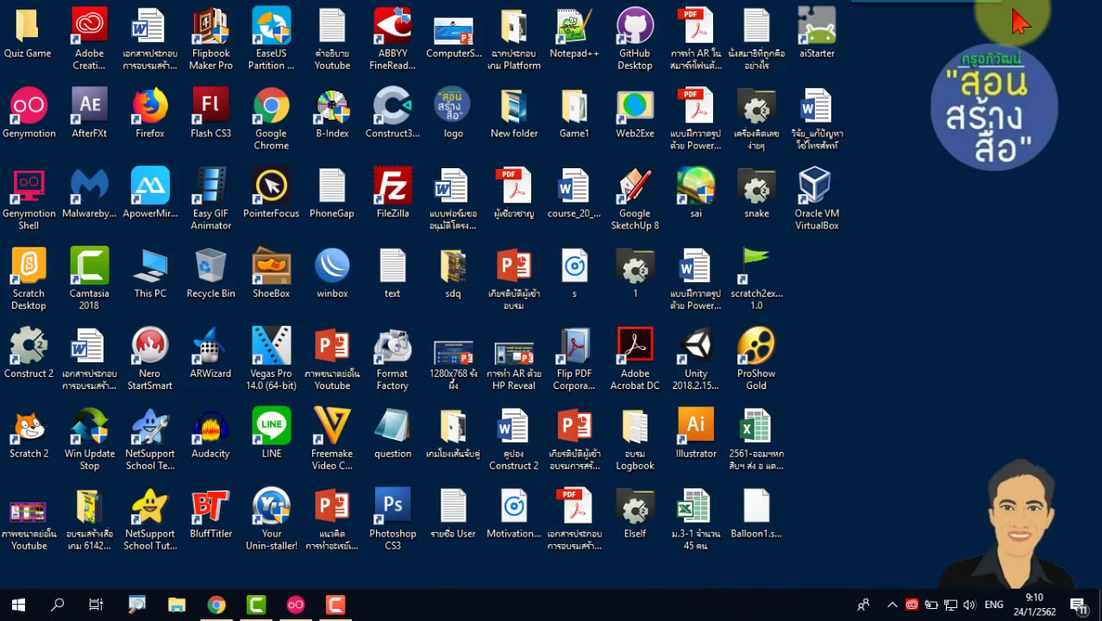
pyautogui.click(30, 116)
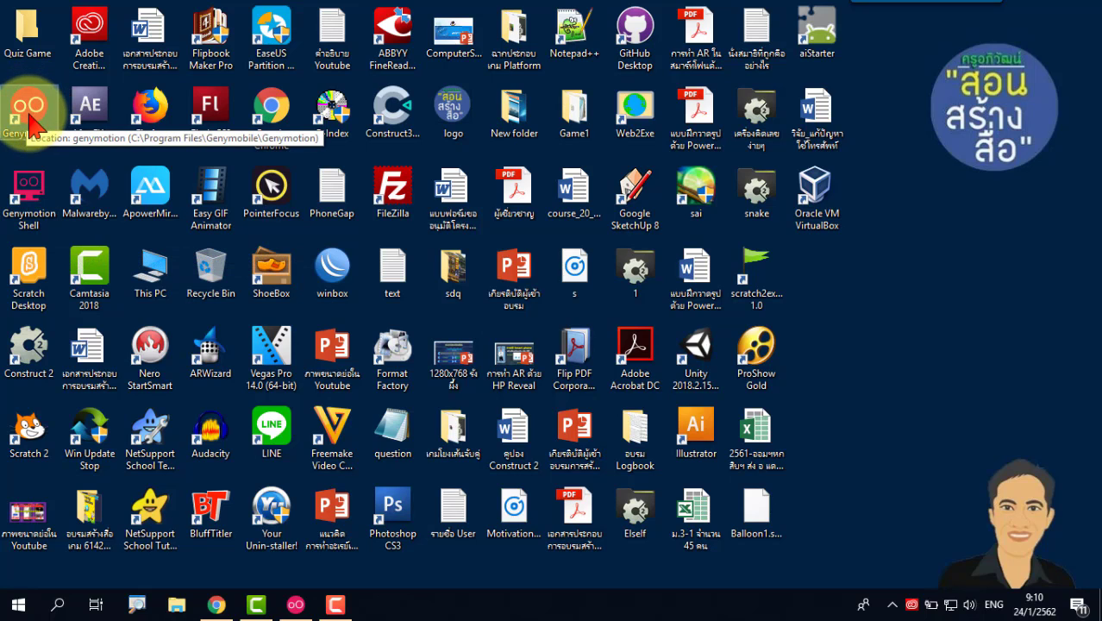
pyautogui.click(296, 604)
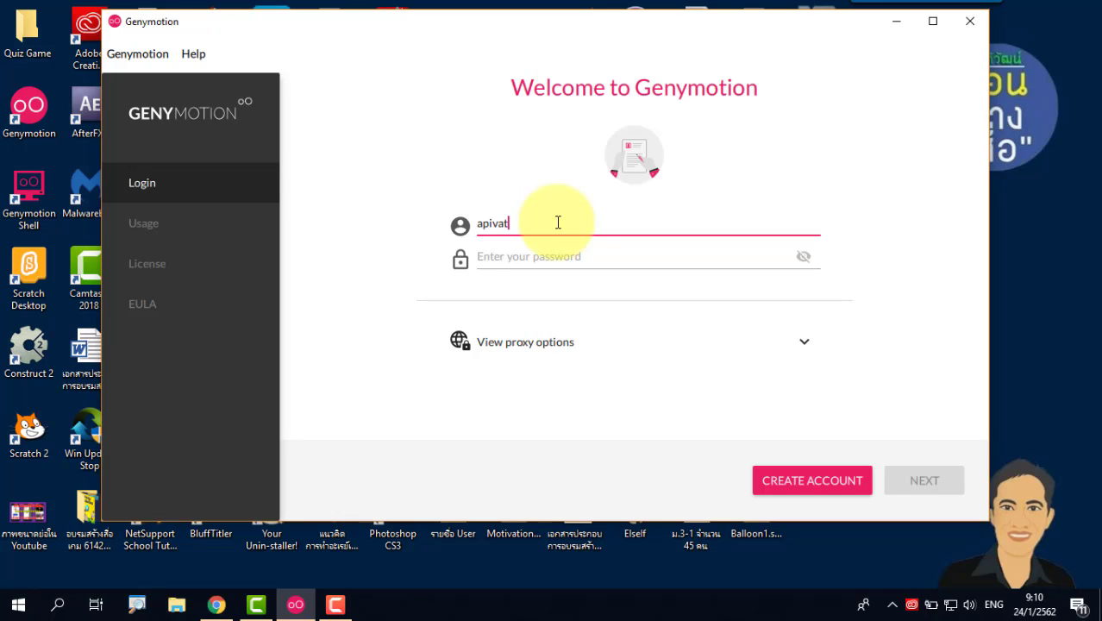
pyautogui.click(559, 253)
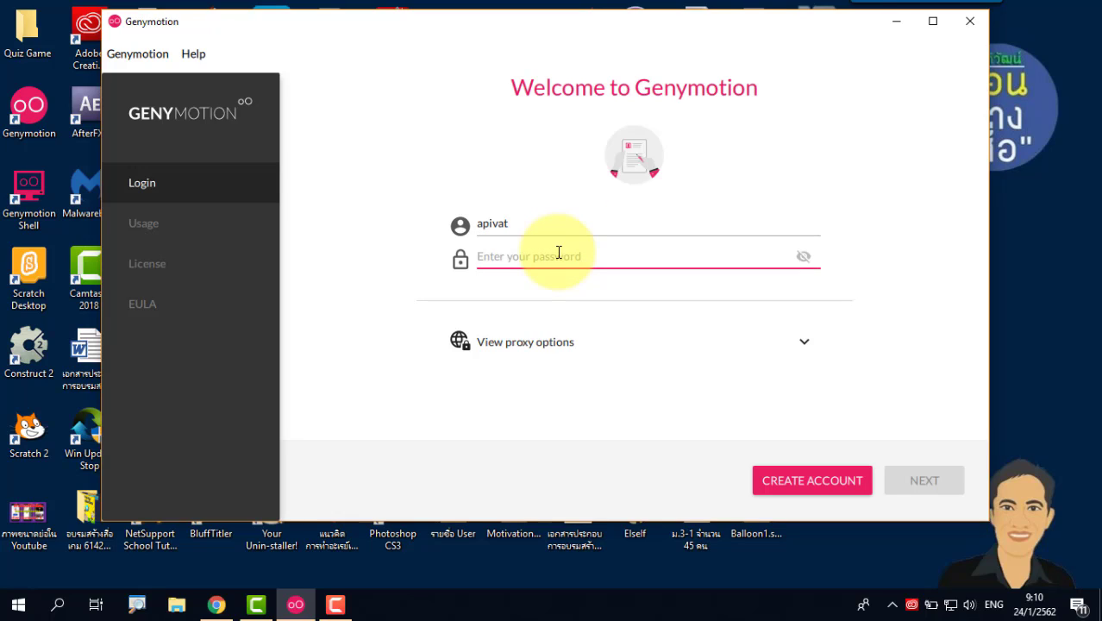
pyautogui.write('•')
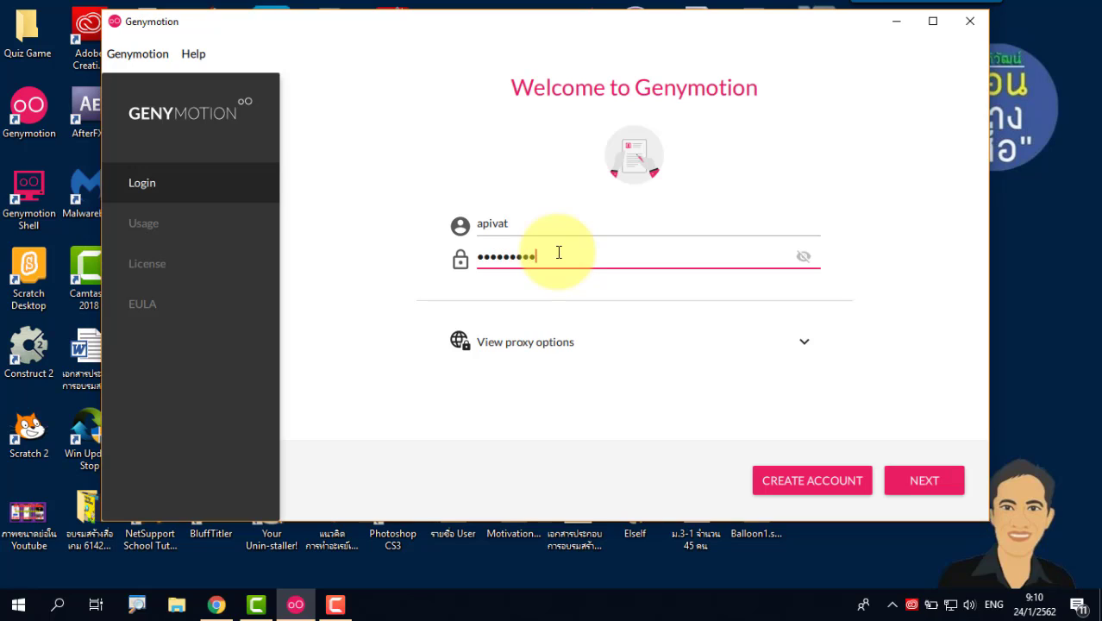
pyautogui.click(939, 482)
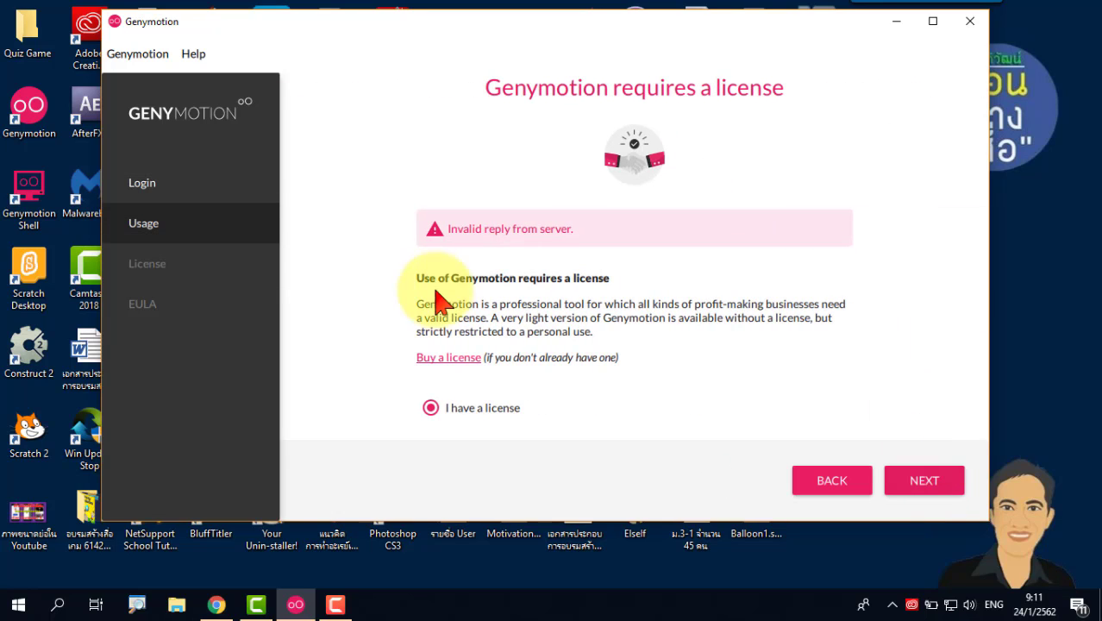
# - Set the Genymotion usage to Personal Use instead of a license key and accept the end user license agreement
pyautogui.click(923, 481)
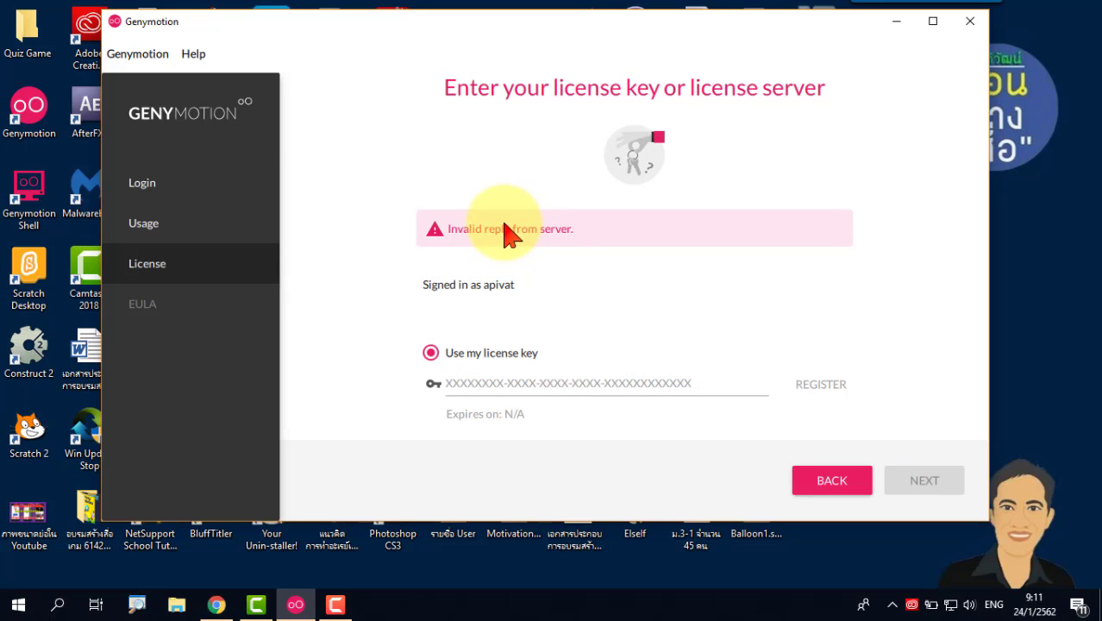
pyautogui.click(833, 485)
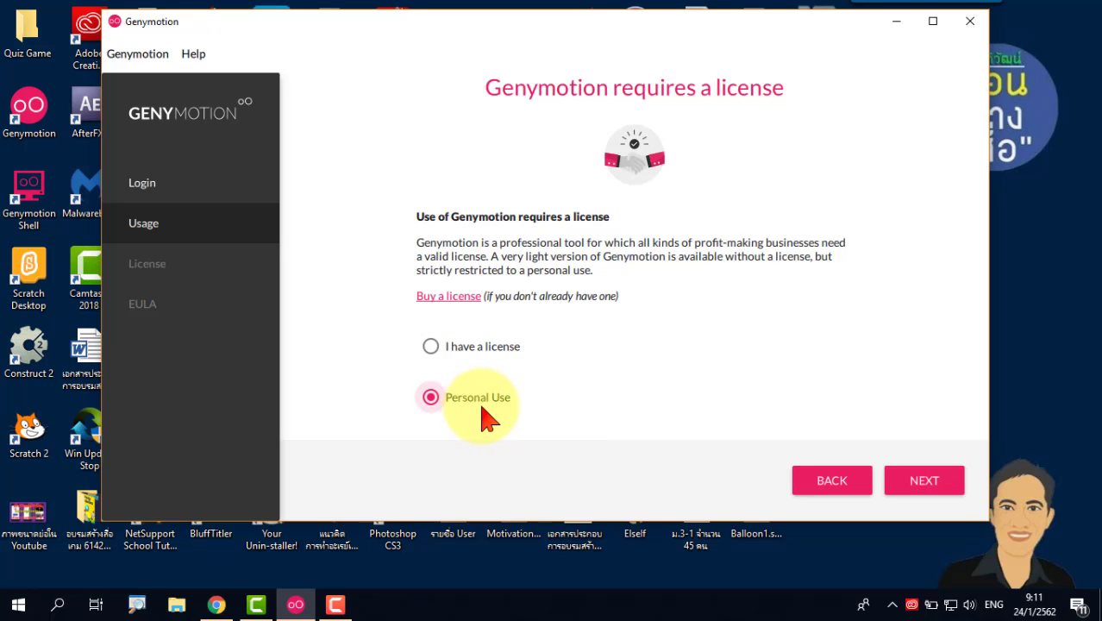
pyautogui.click(931, 488)
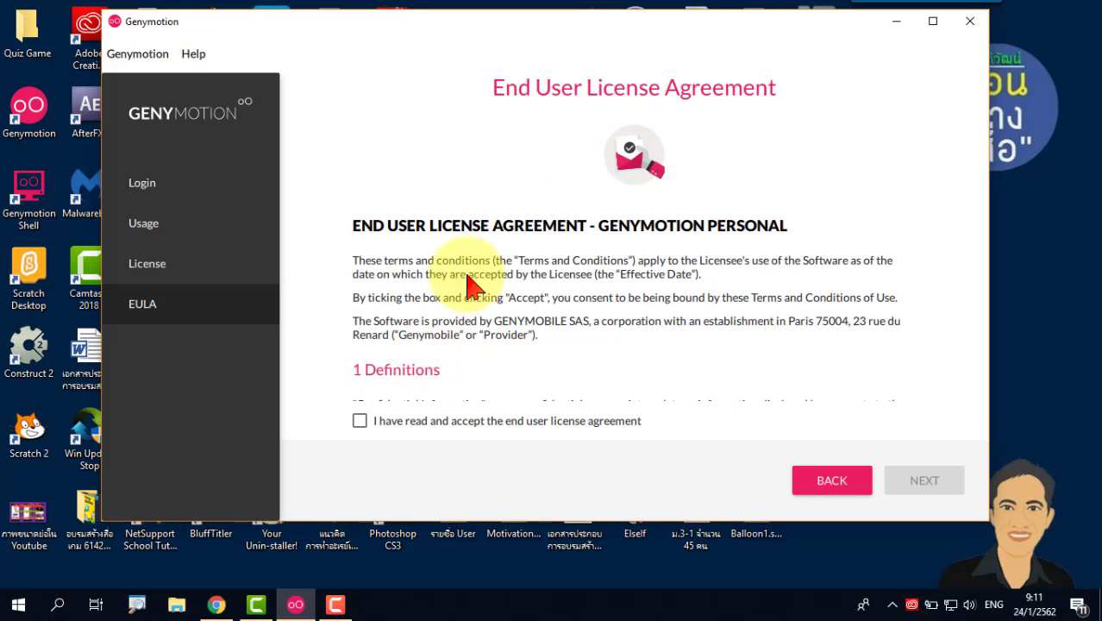
pyautogui.click(359, 422)
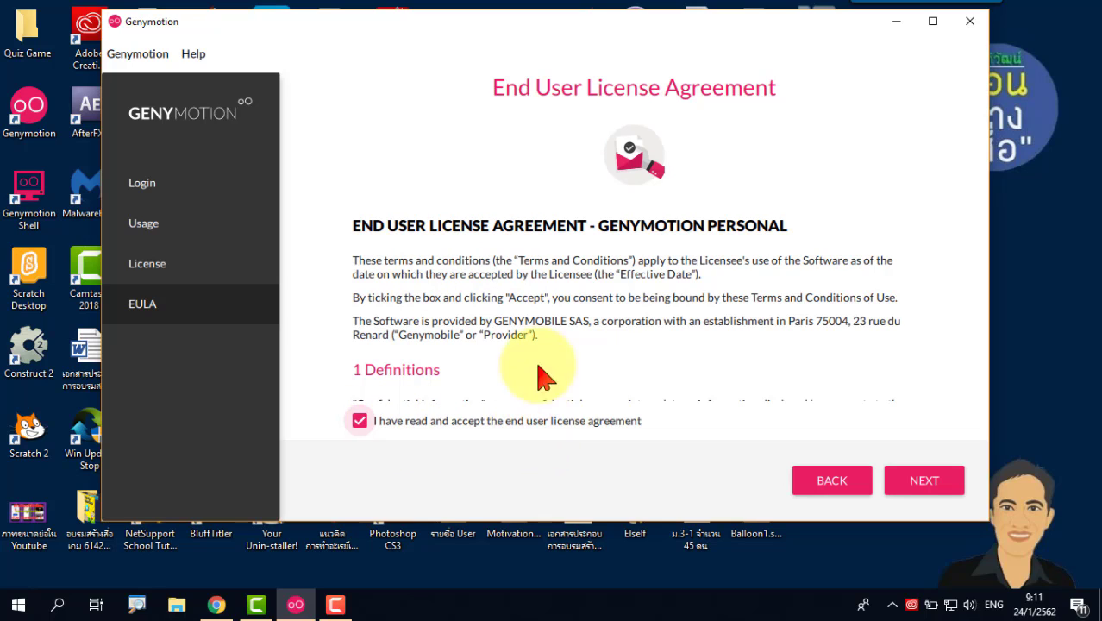
pyautogui.click(948, 488)
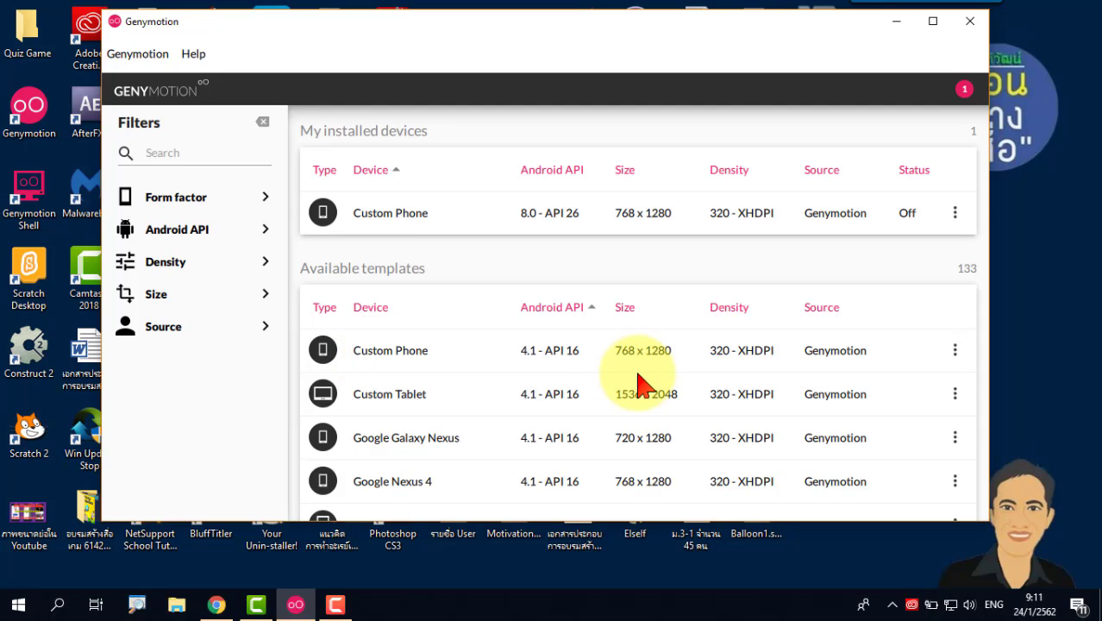
# - Examine the available device templates and their Android API versions, from 4.1 - API 16 up to 6.0 - API 23
pyautogui.scroll(-2, 672, 388)
pyautogui.scroll(-1, 605, 379)
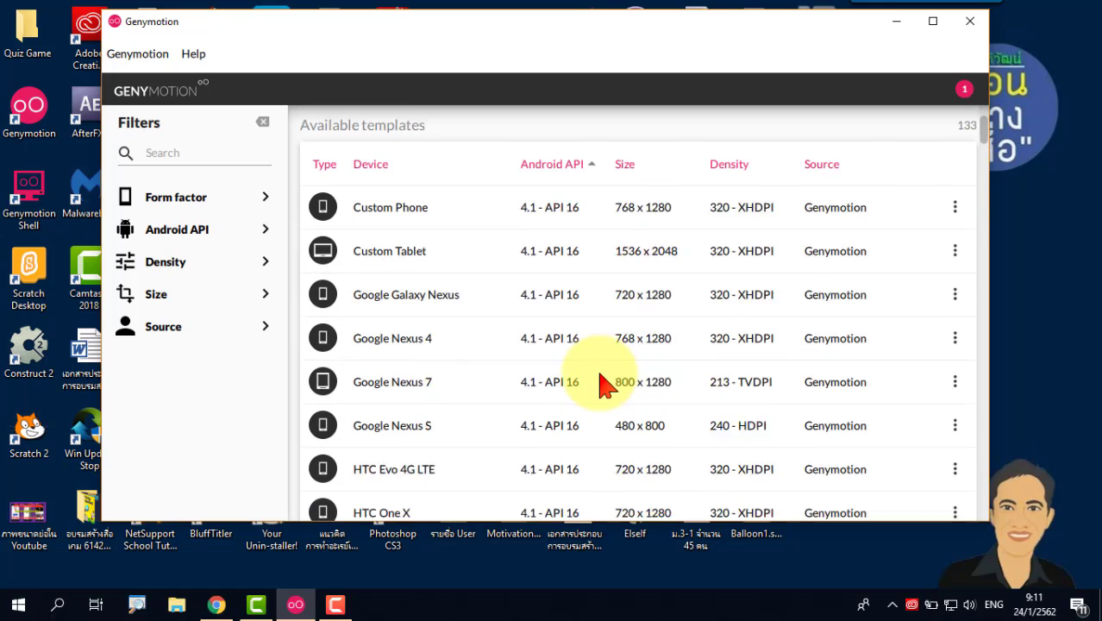
pyautogui.scroll(-1, 603, 382)
pyautogui.scroll(2, 602, 381)
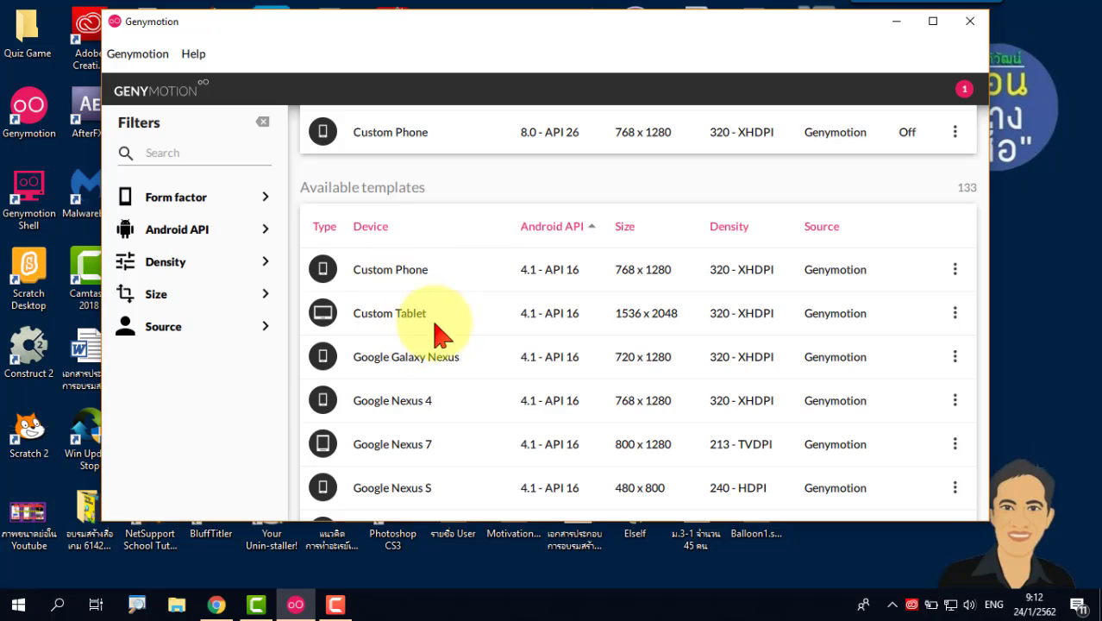
pyautogui.scroll(-3, 491, 396)
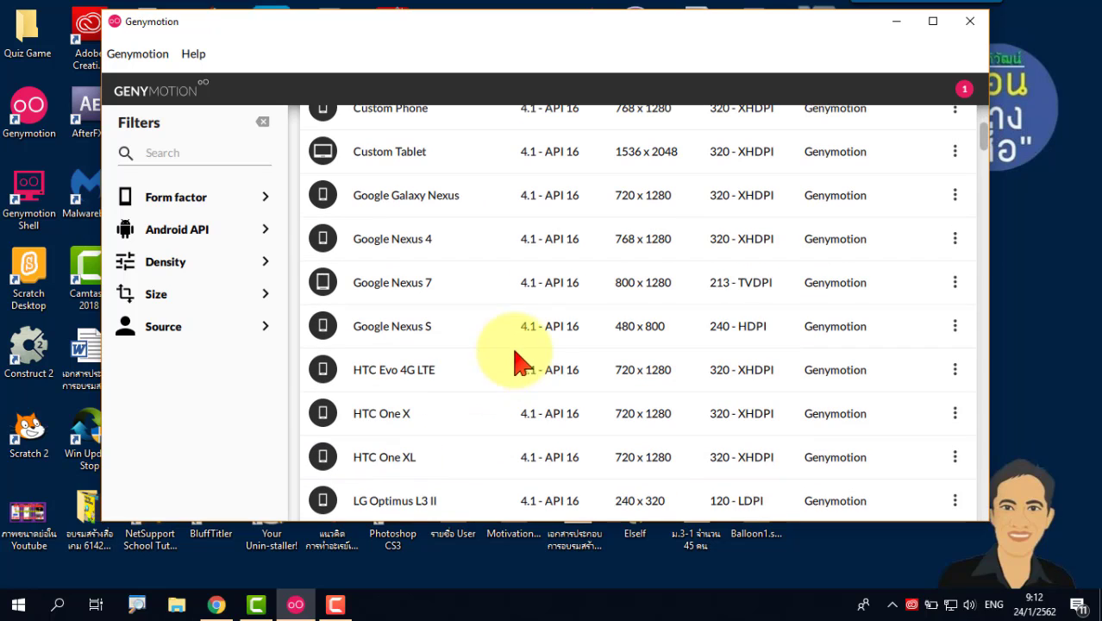
pyautogui.scroll(-3, 474, 269)
pyautogui.scroll(-5, 435, 280)
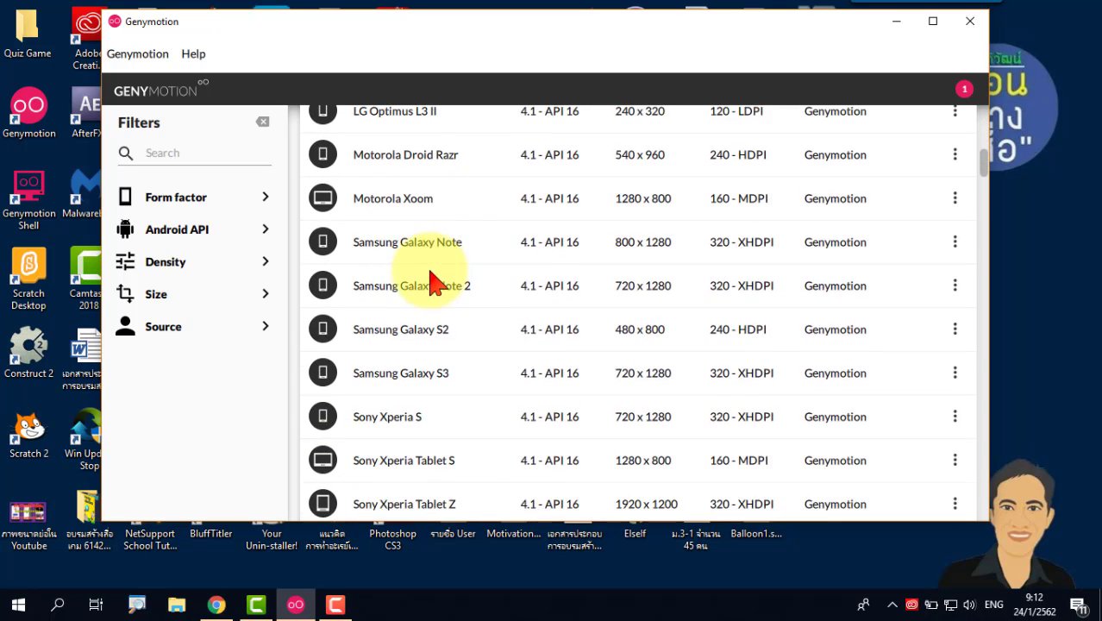
pyautogui.scroll(-5, 435, 280)
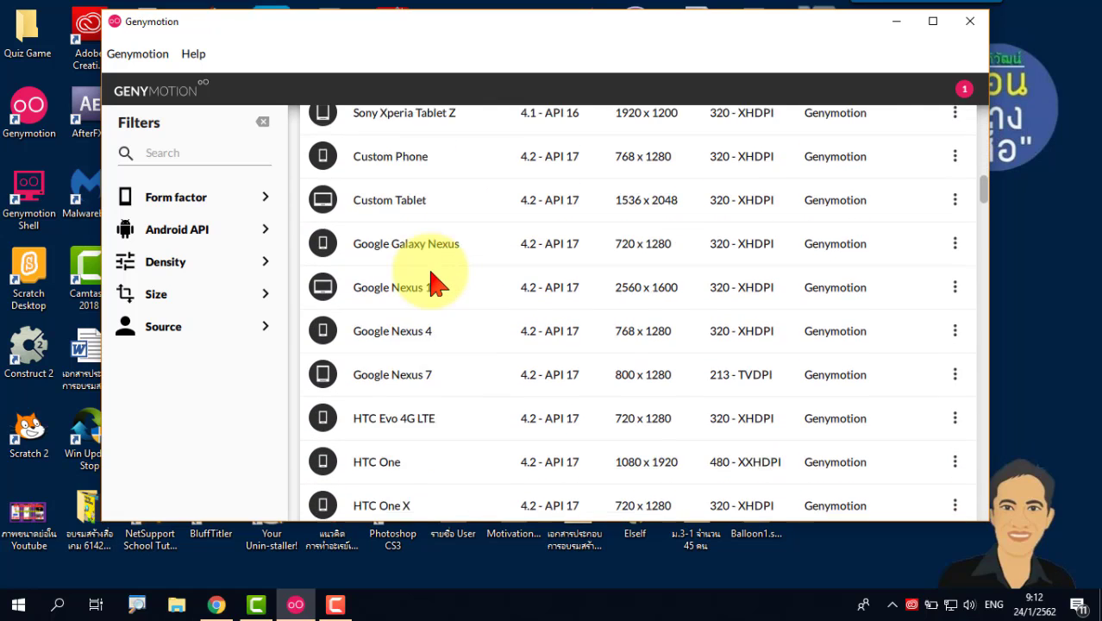
pyautogui.scroll(-5, 436, 280)
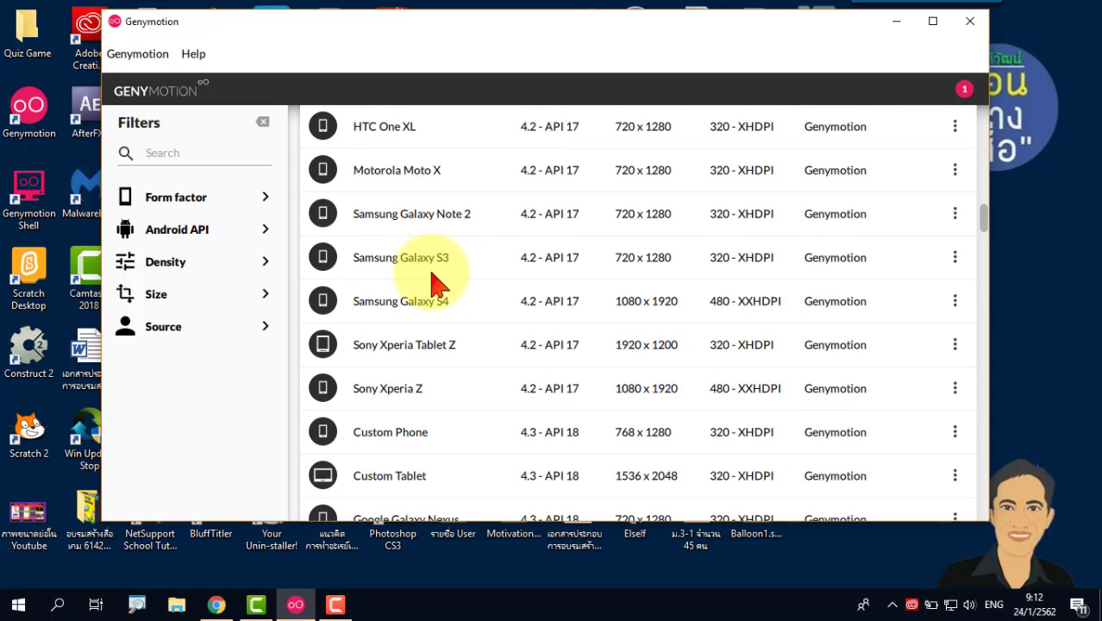
pyautogui.scroll(-14, 436, 285)
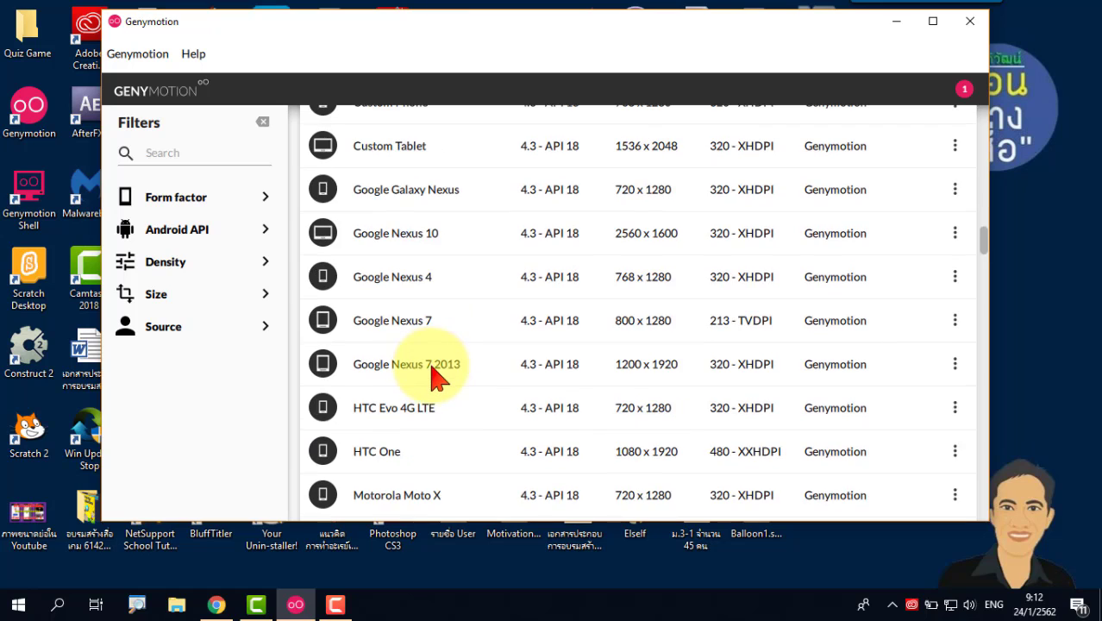
pyautogui.scroll(-10, 435, 375)
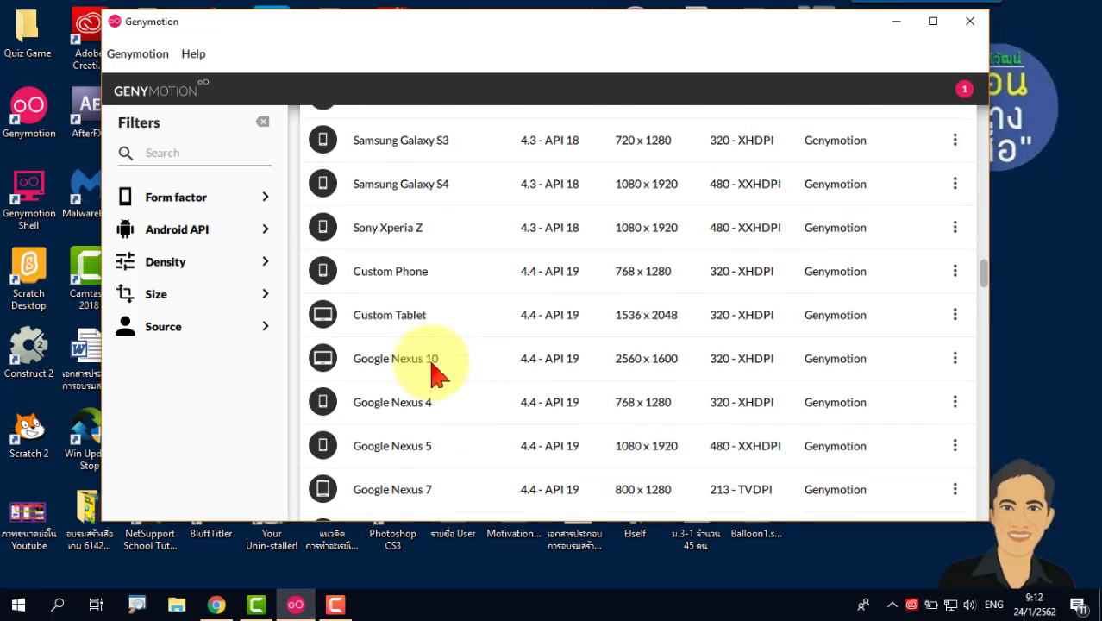
pyautogui.scroll(-3, 437, 371)
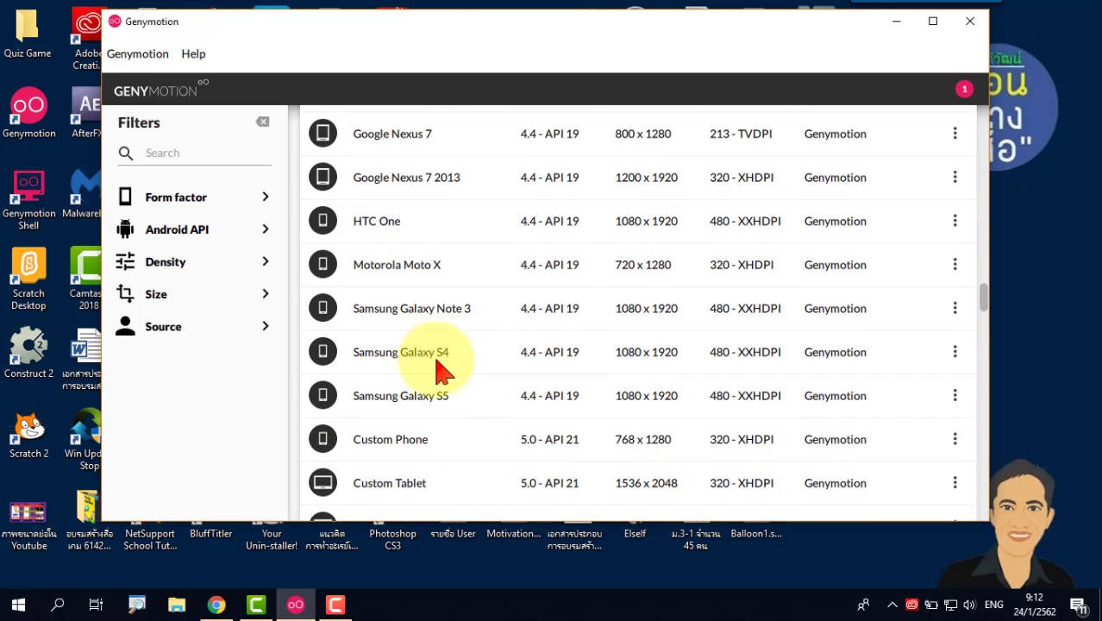
pyautogui.moveTo(985, 308); pyautogui.dragTo(986, 130)
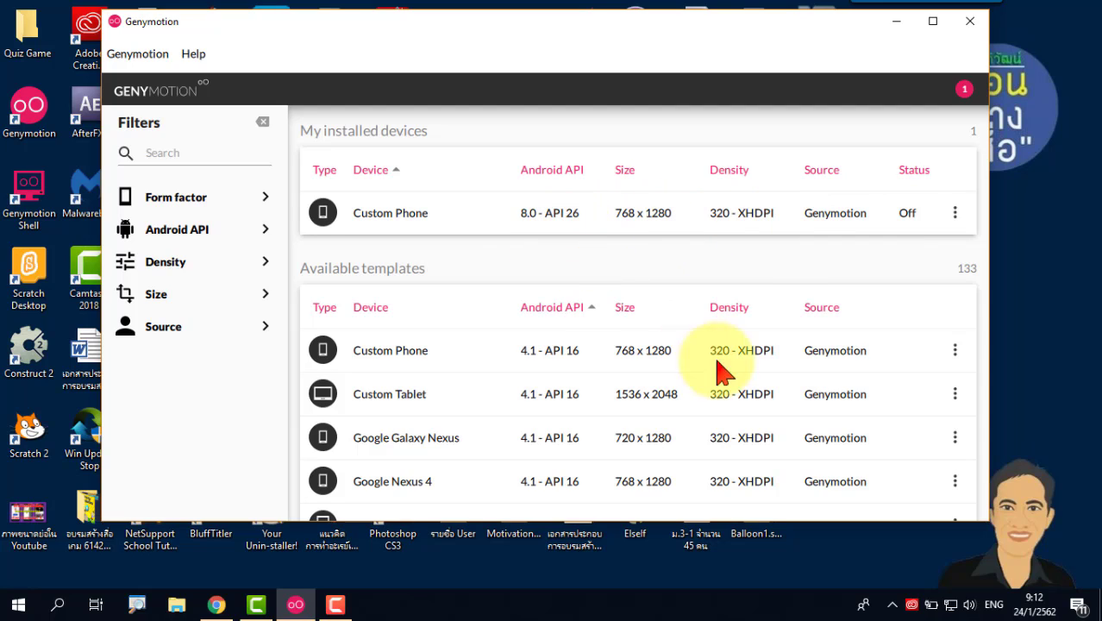
pyautogui.scroll(-5, 922, 372)
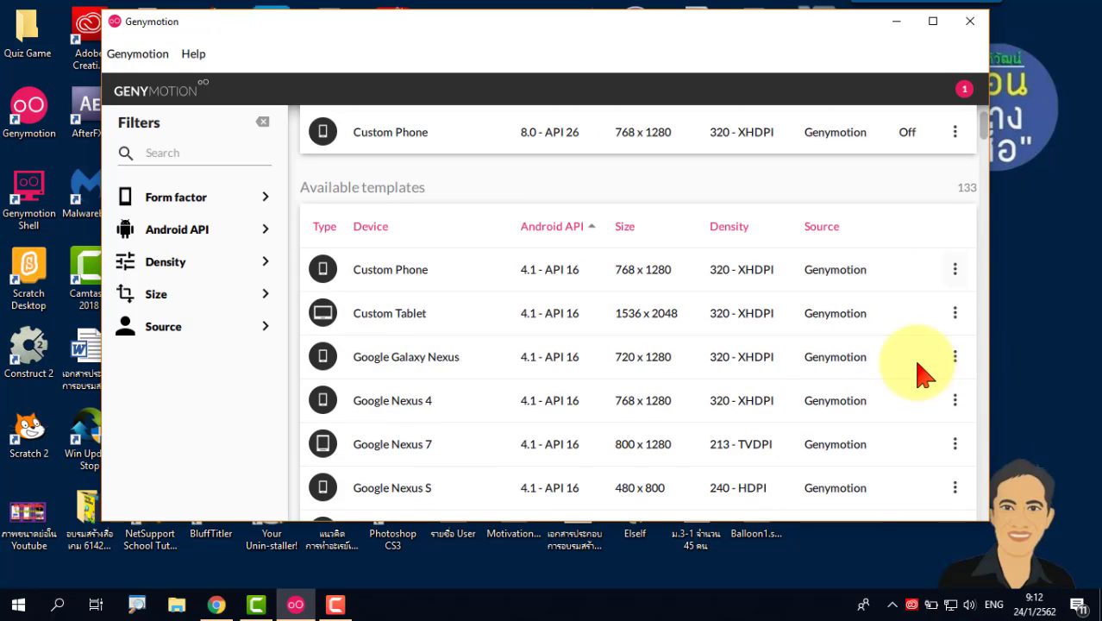
pyautogui.moveTo(984, 152); pyautogui.dragTo(988, 377)
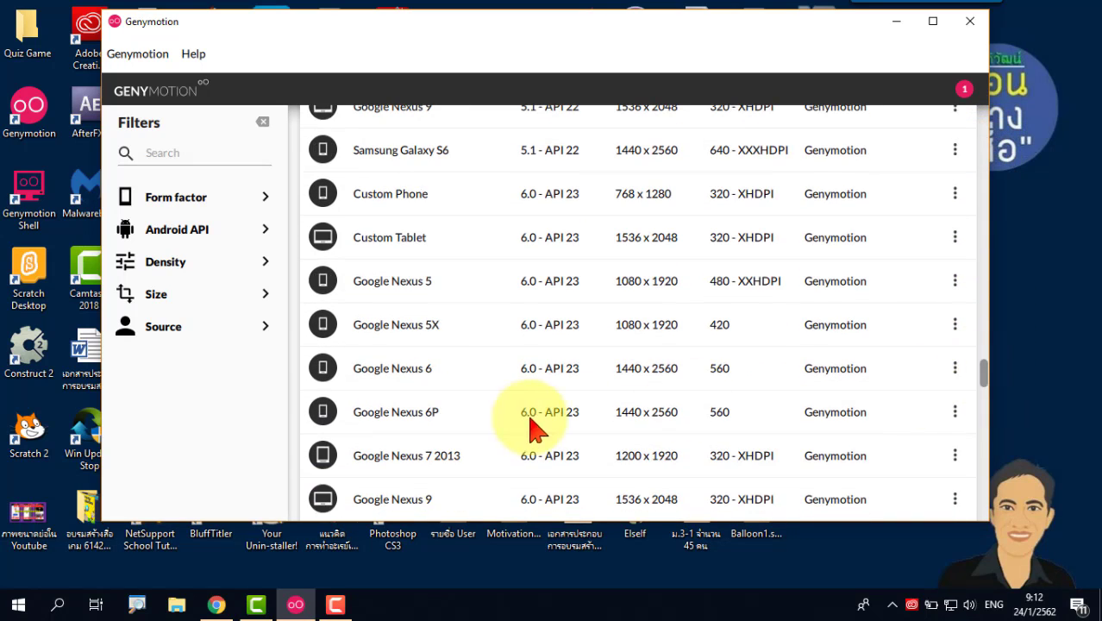
# - View the install options of the Google Nexus 7 2013 template for Android 6.0 - API 23 and return to the installed devices
pyautogui.click(955, 457)
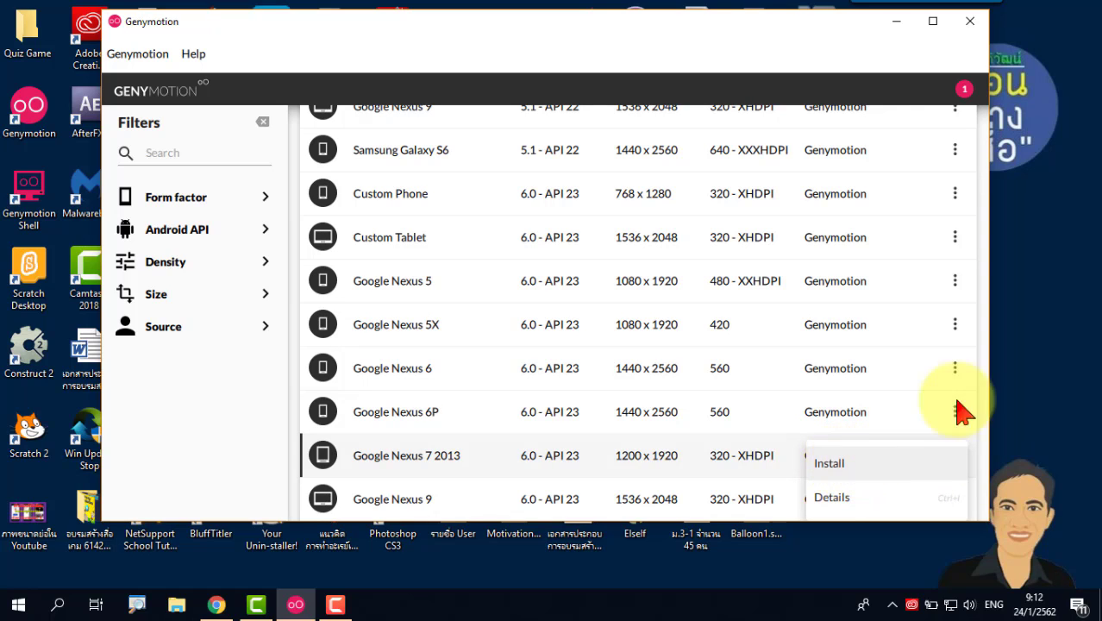
pyautogui.scroll(3, 960, 263)
pyautogui.scroll(7, 960, 269)
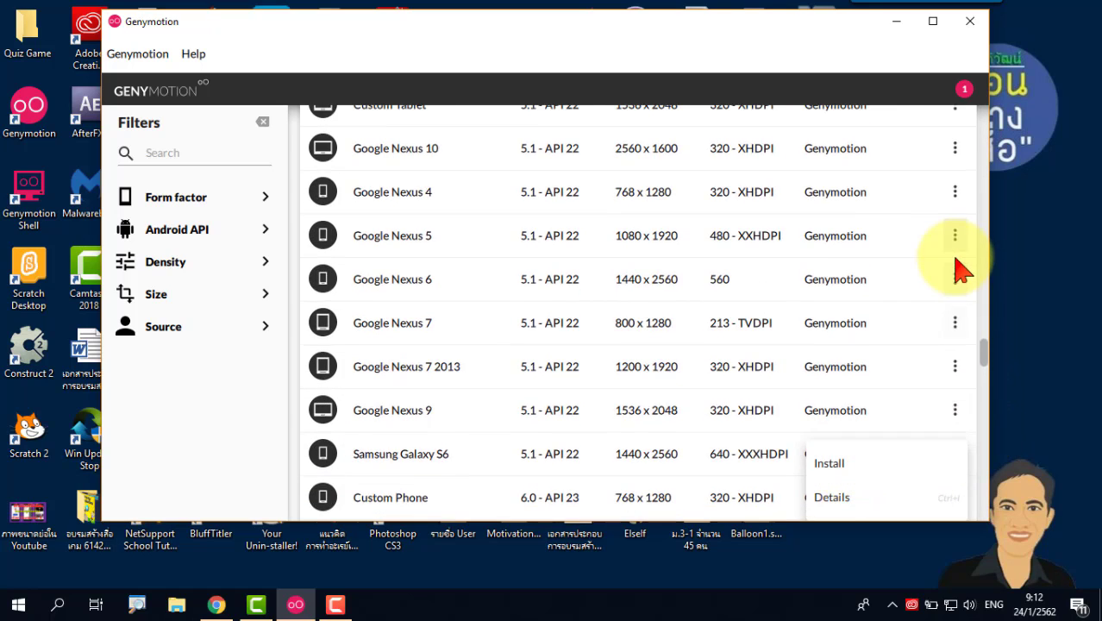
pyautogui.scroll(10, 989, 319)
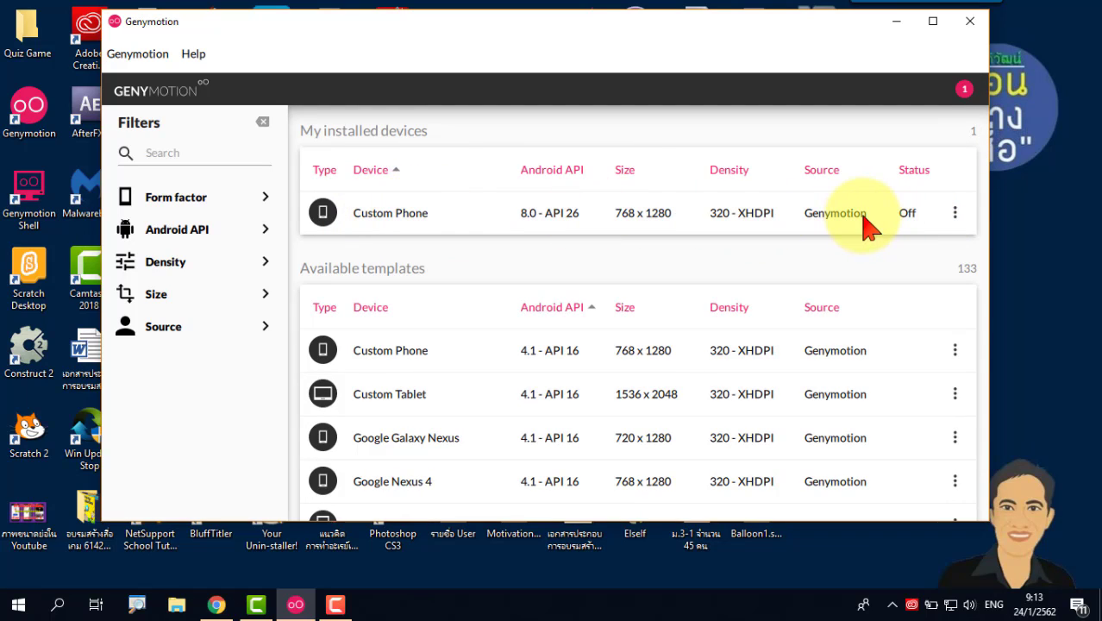
# - Switch to Oracle VM VirtualBox and set the Custom Phone machine's network Adapter 1 to be attached to Host-only Adapter
pyautogui.click(894, 22)
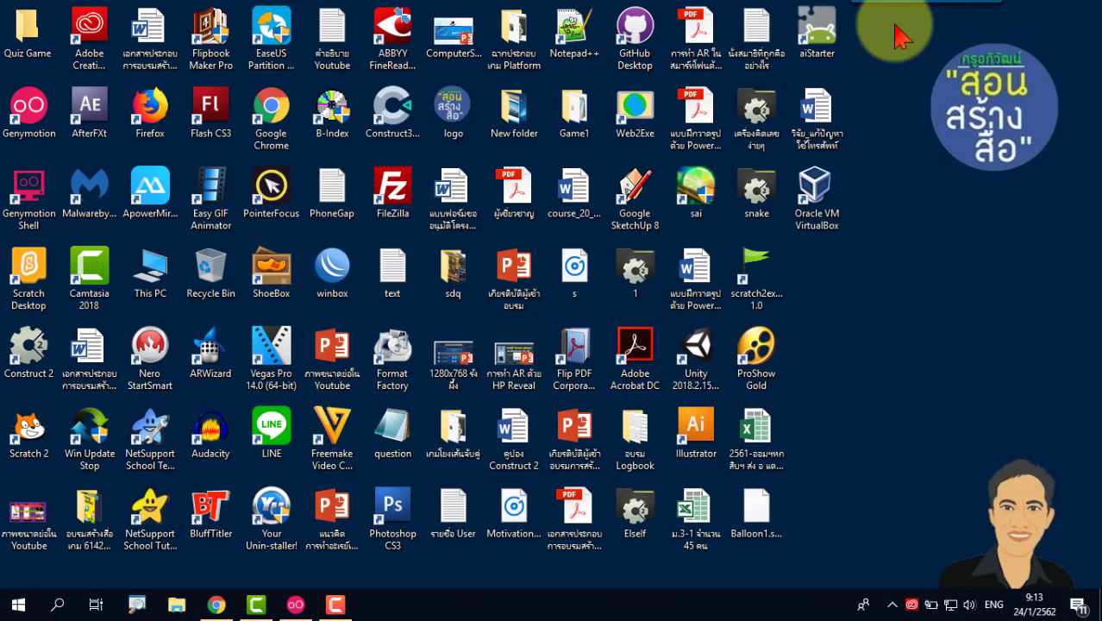
pyautogui.doubleClick(817, 194)
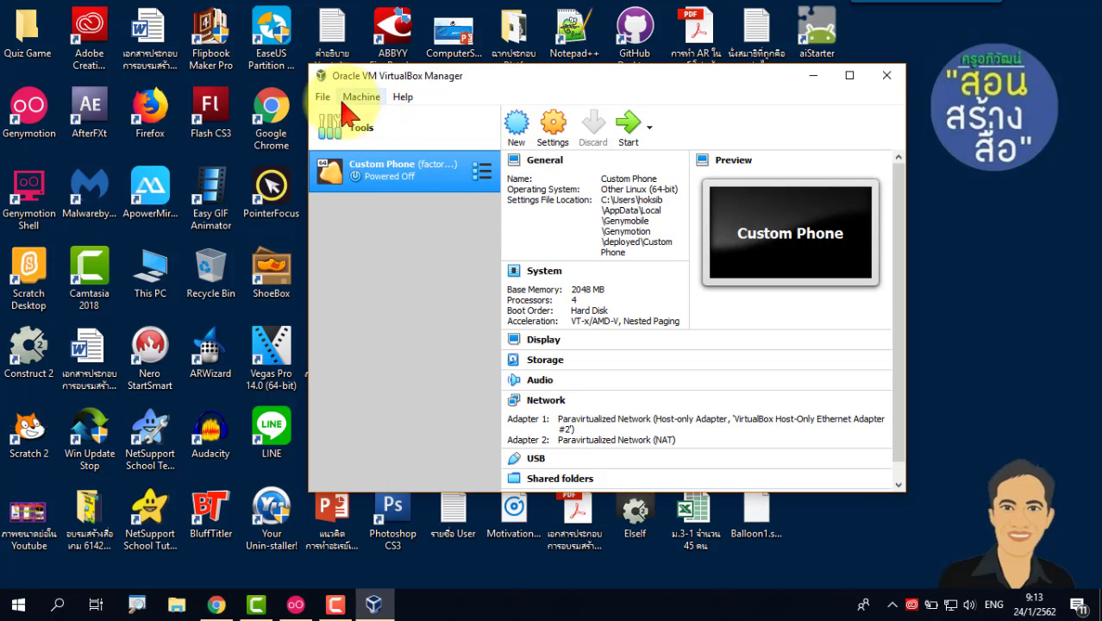
pyautogui.click(558, 140)
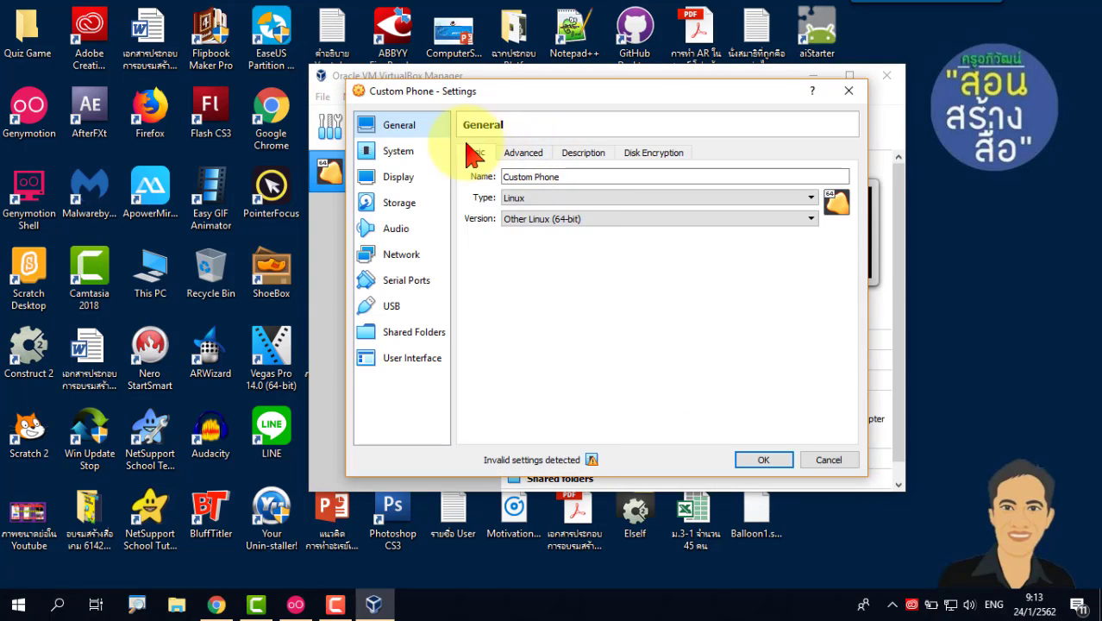
pyautogui.click(413, 256)
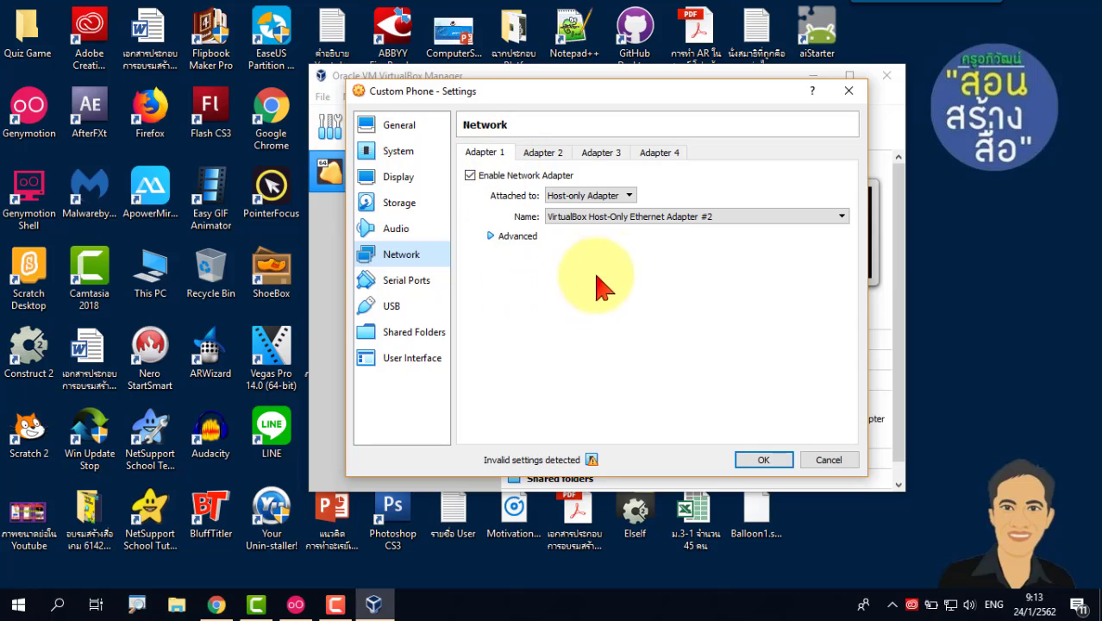
pyautogui.click(619, 197)
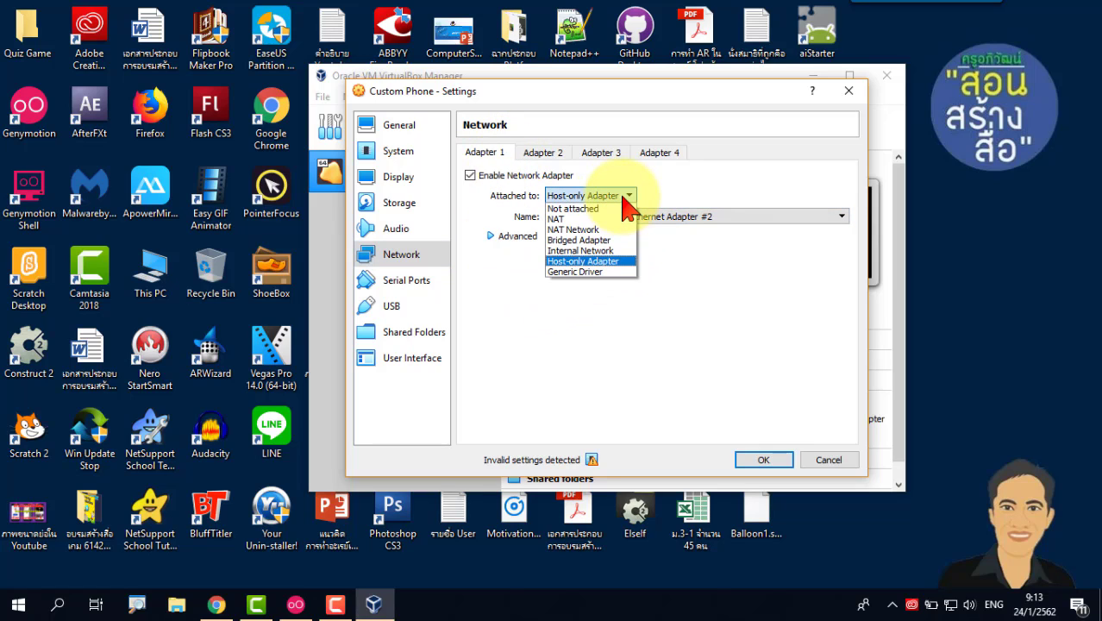
pyautogui.click(609, 261)
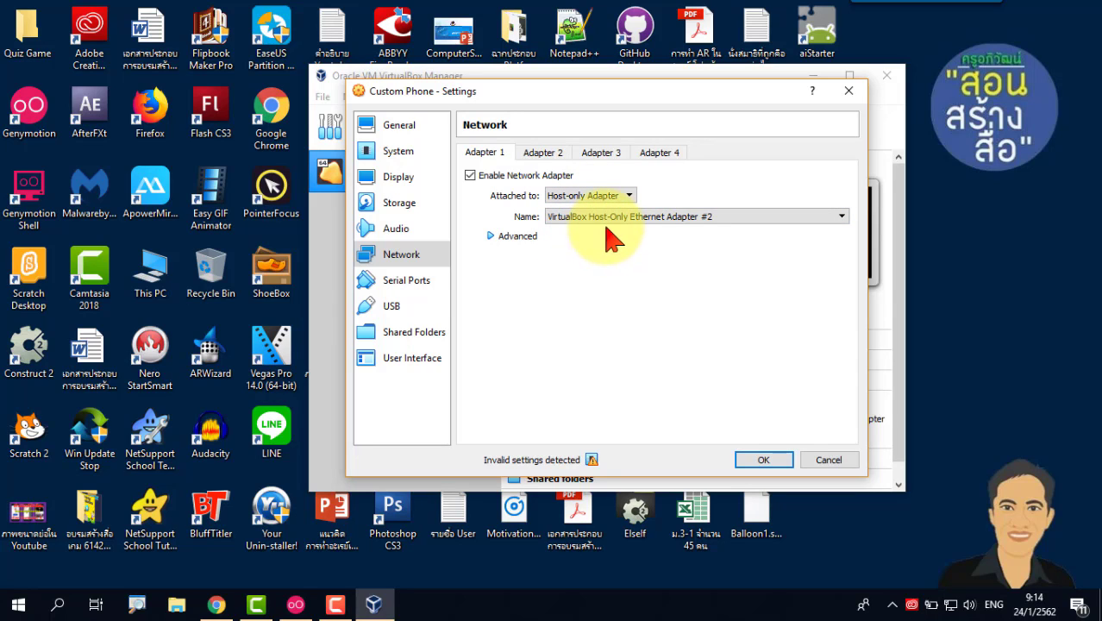
# - Check that network Adapter 2 is attached to NAT, review Adapter 1 again and accept the Custom Phone settings
pyautogui.click(543, 153)
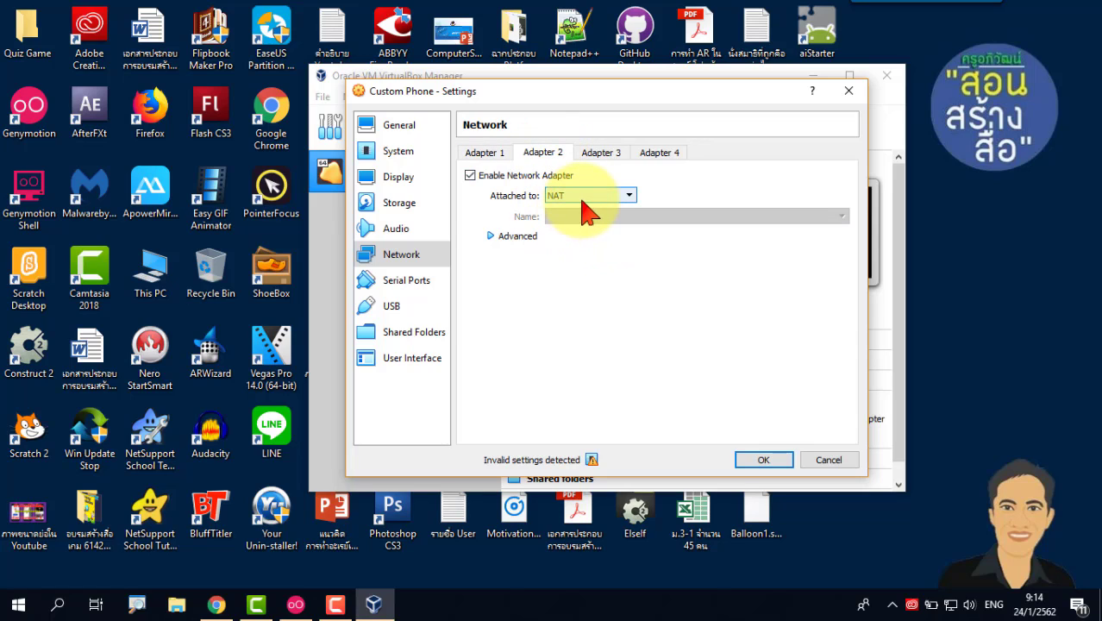
pyautogui.click(621, 197)
pyautogui.click(626, 205)
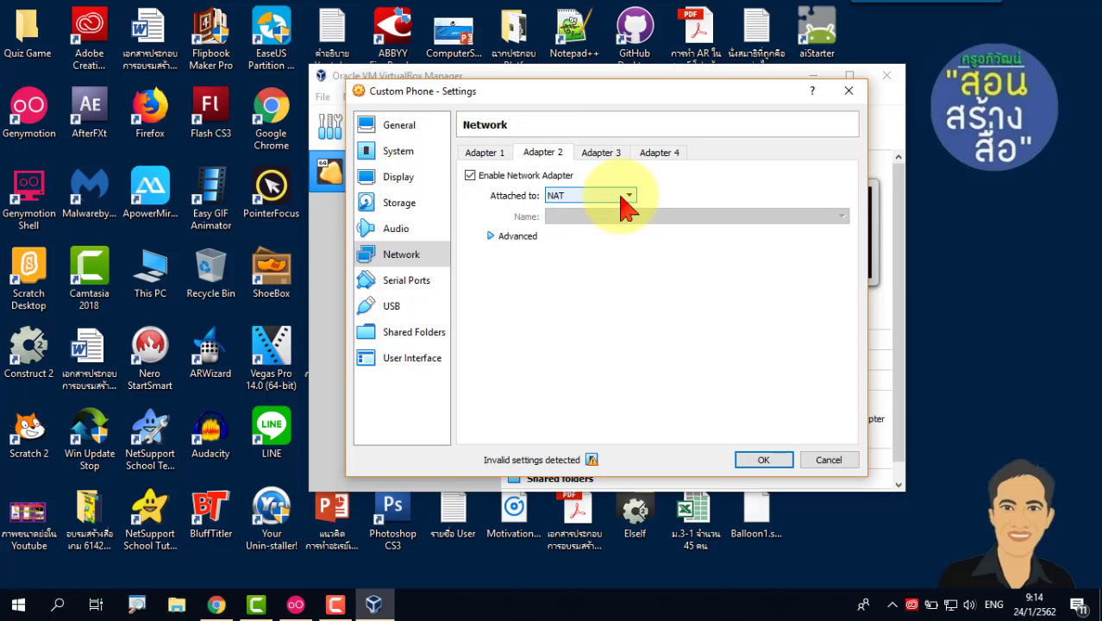
pyautogui.click(485, 154)
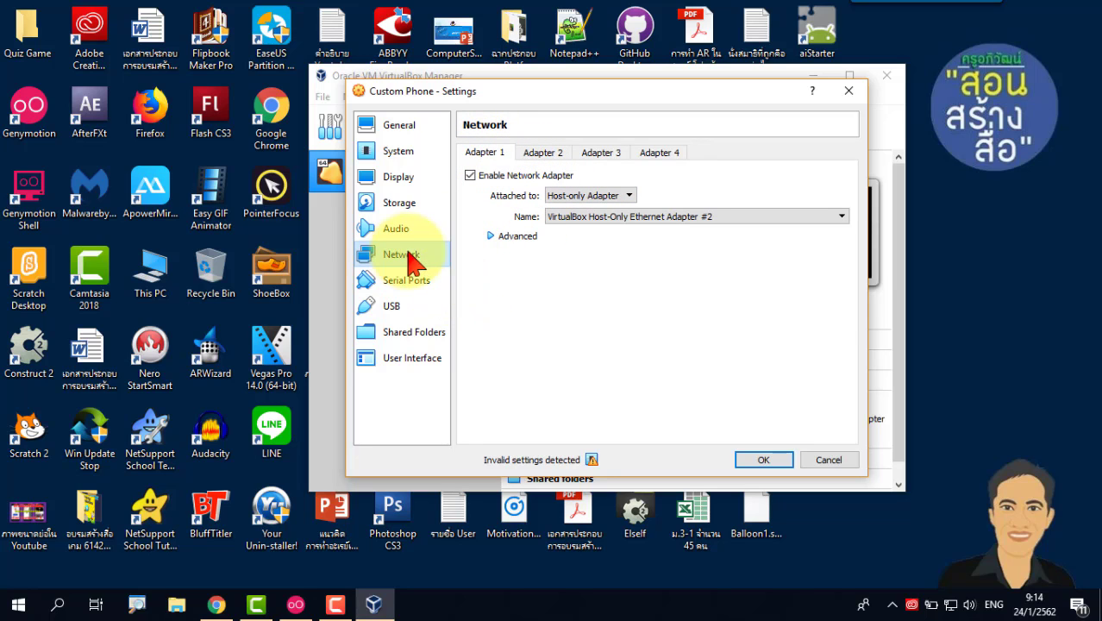
pyautogui.click(775, 461)
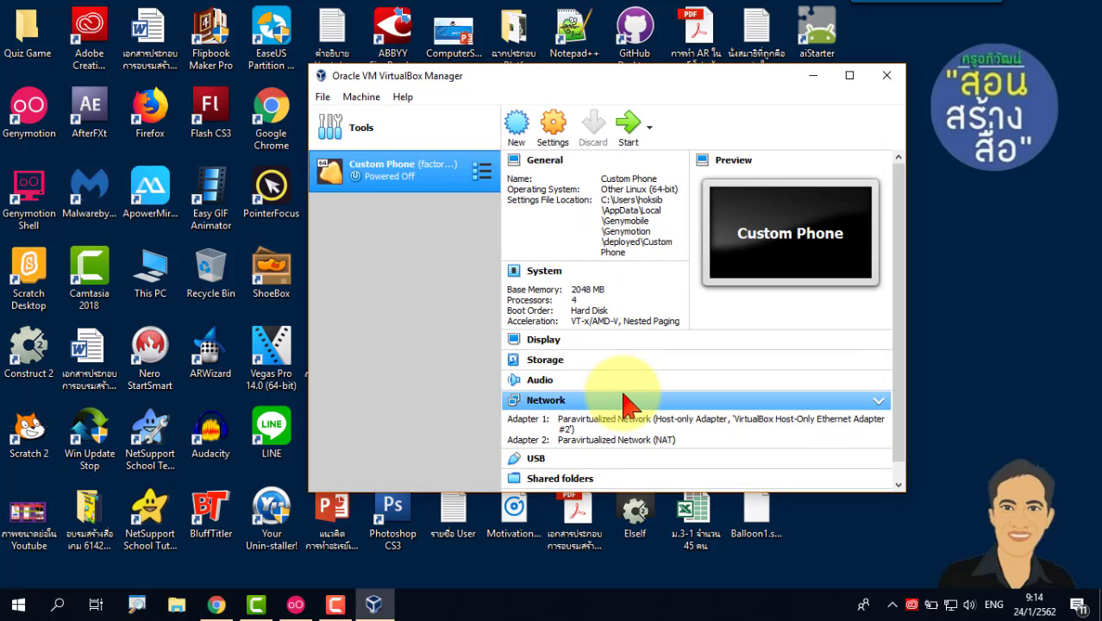
# - Start the Custom Phone virtual machine in VirtualBox and check its boot in the machine's console window
pyautogui.click(632, 137)
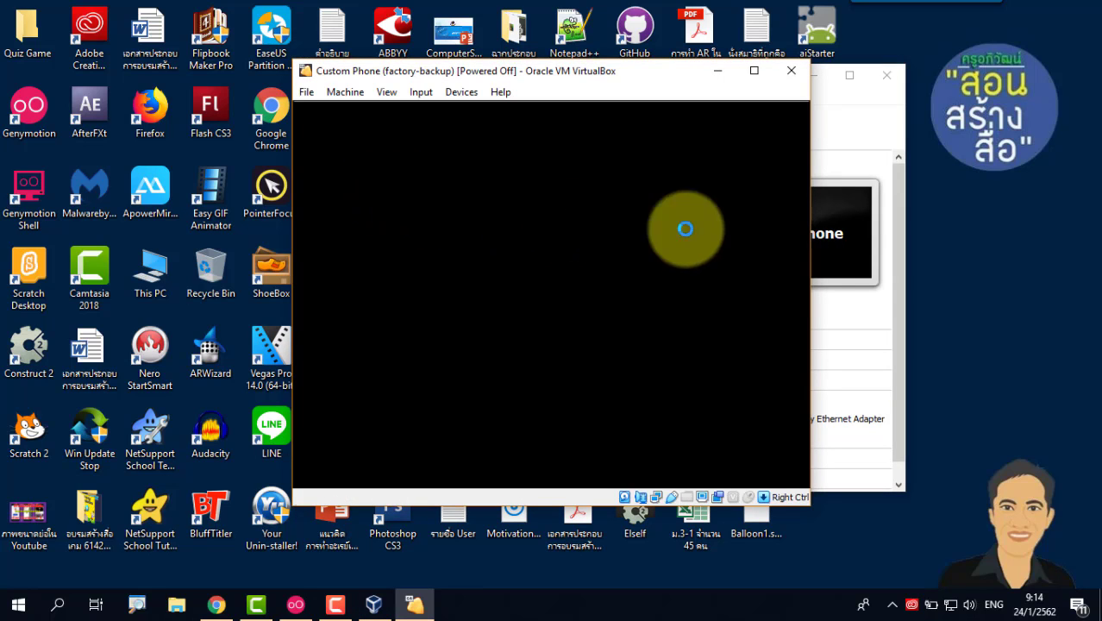
pyautogui.click(295, 605)
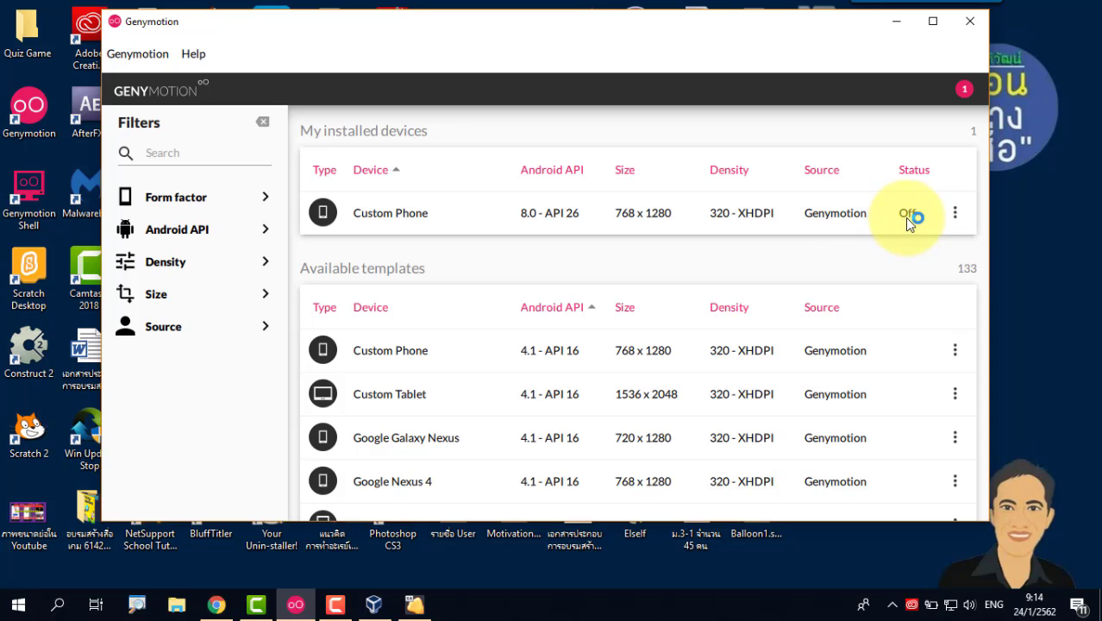
pyautogui.click(382, 604)
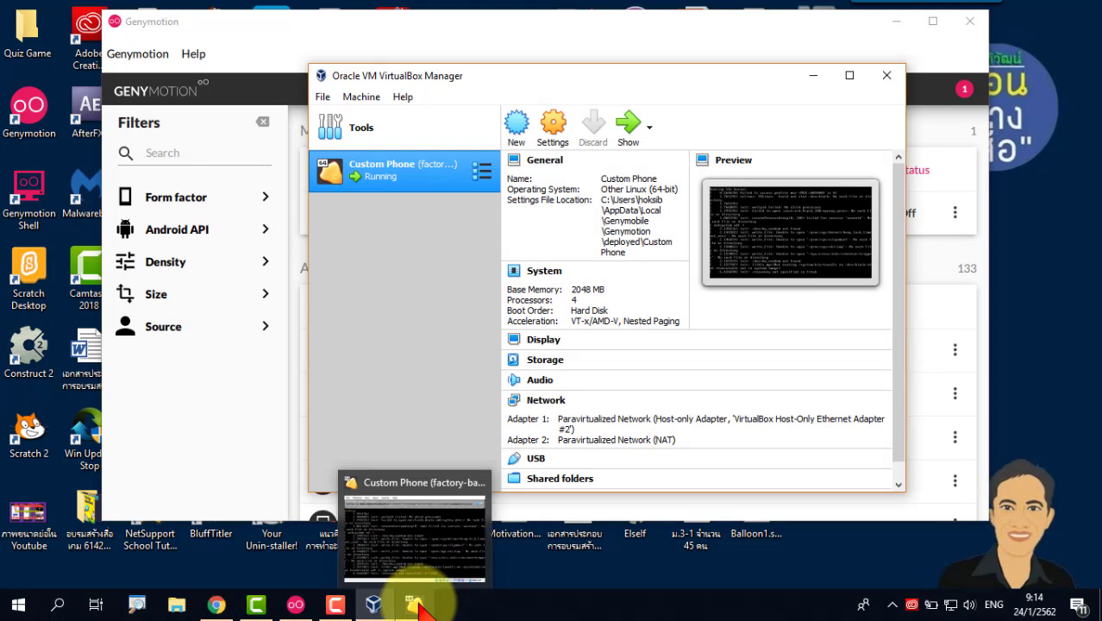
pyautogui.click(416, 604)
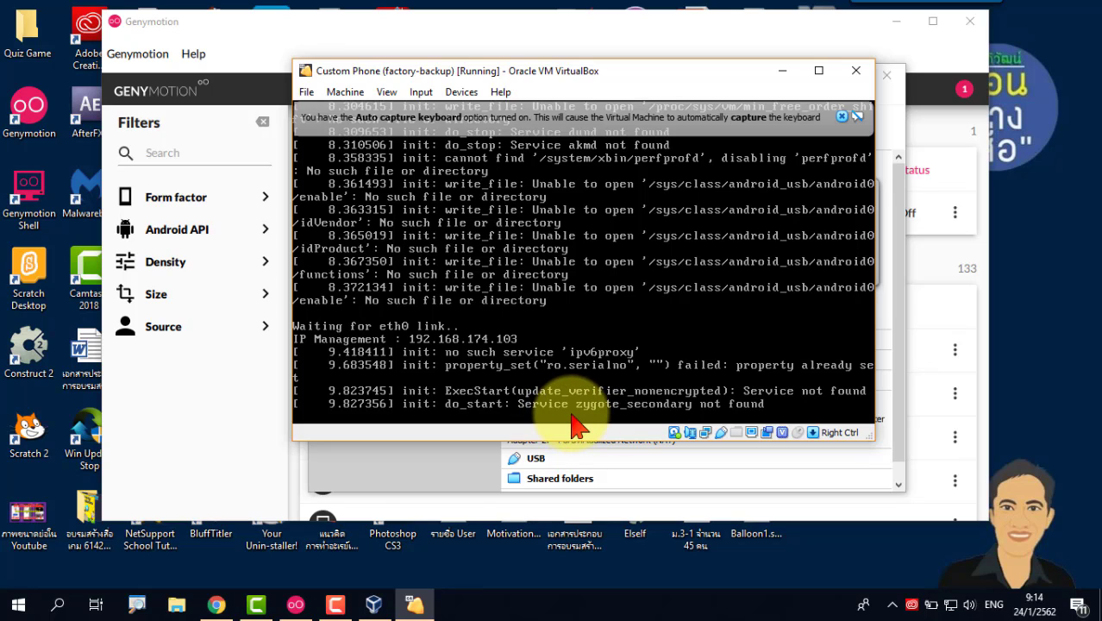
# - Switch to Genymotion and start the installed Custom Phone device with Android 8.0 - API 26
pyautogui.click(294, 603)
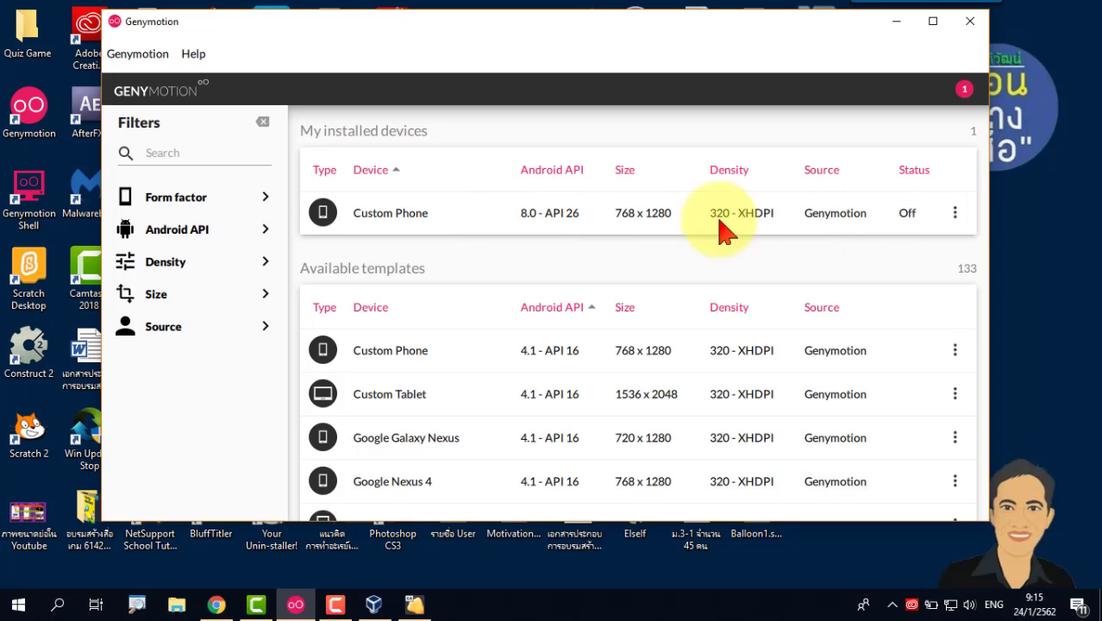
pyautogui.click(954, 212)
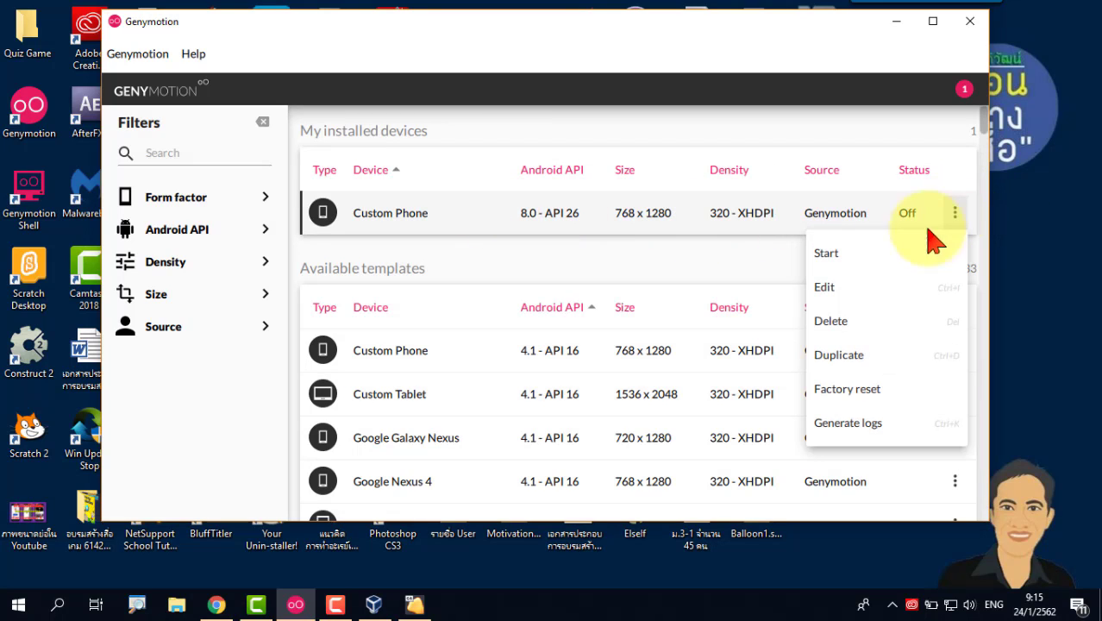
pyautogui.click(834, 256)
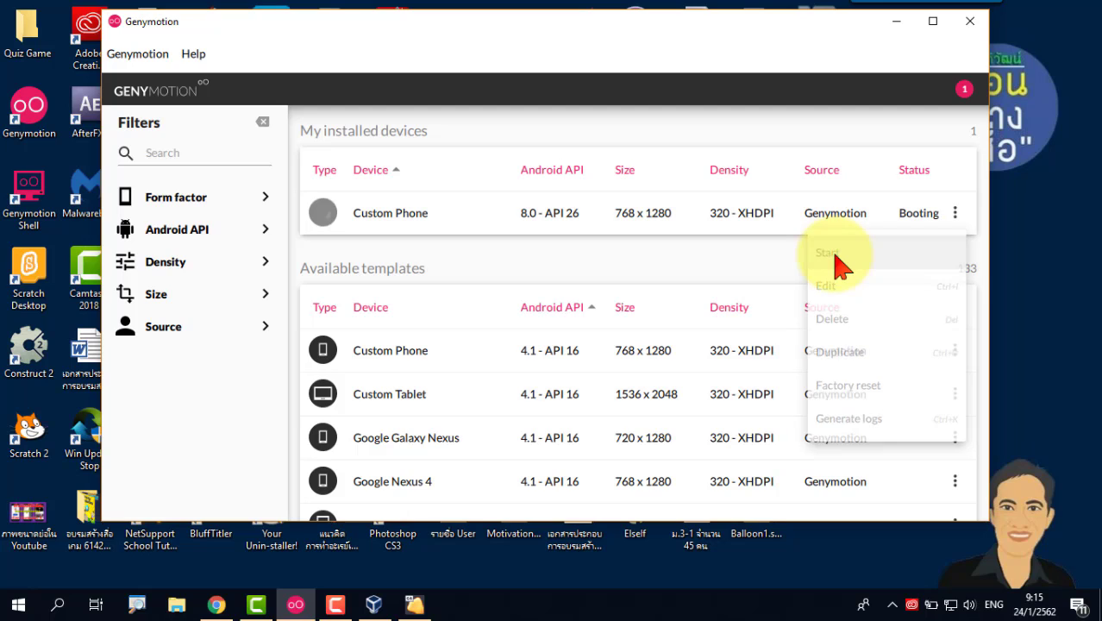